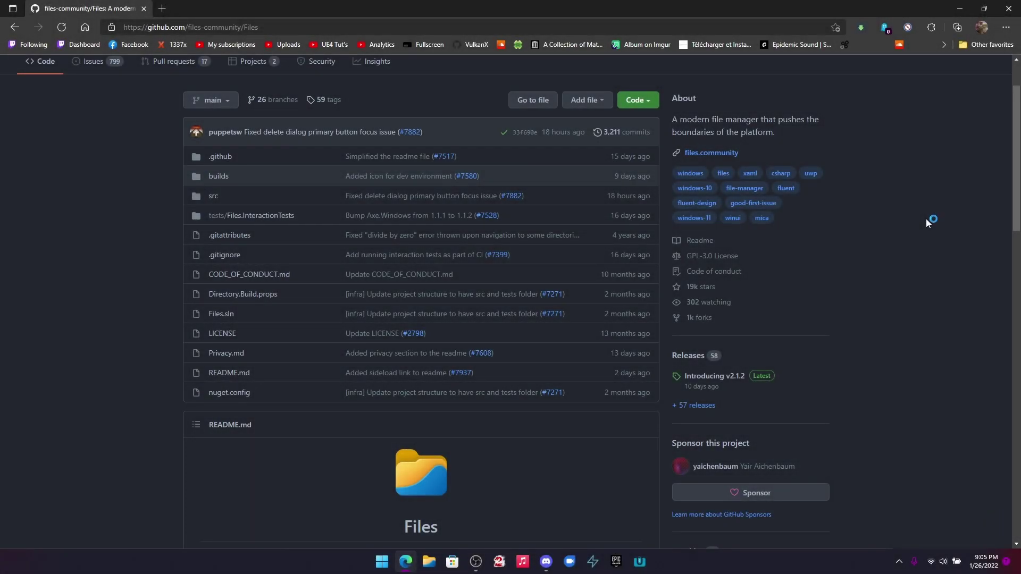
- Scroll down through the files-community/Files README on GitHub in Edge
{"action": "scroll", "coordinate": [927, 219], "scroll_direction": "down", "scroll_amount": 8}
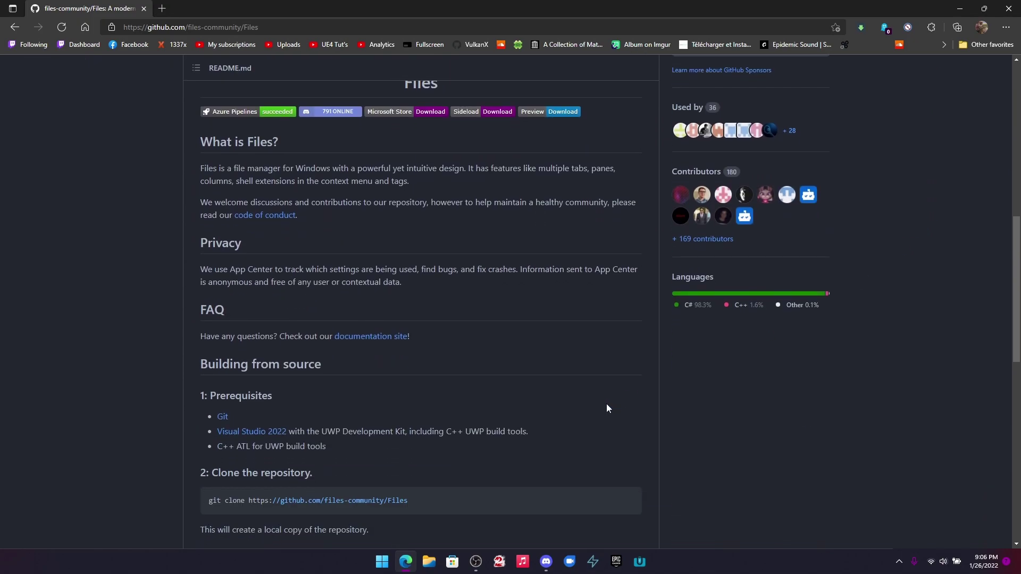
{"action": "scroll", "coordinate": [607, 404], "scroll_direction": "down", "scroll_amount": 2}
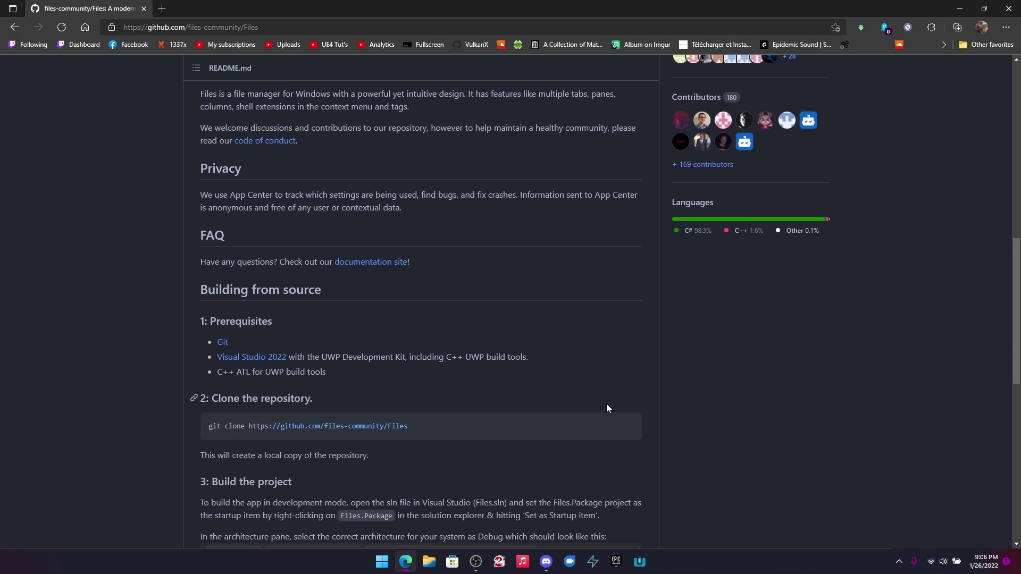
{"action": "scroll", "coordinate": [607, 404], "scroll_direction": "down", "scroll_amount": 3}
{"action": "scroll", "coordinate": [607, 403], "scroll_direction": "down", "scroll_amount": 4}
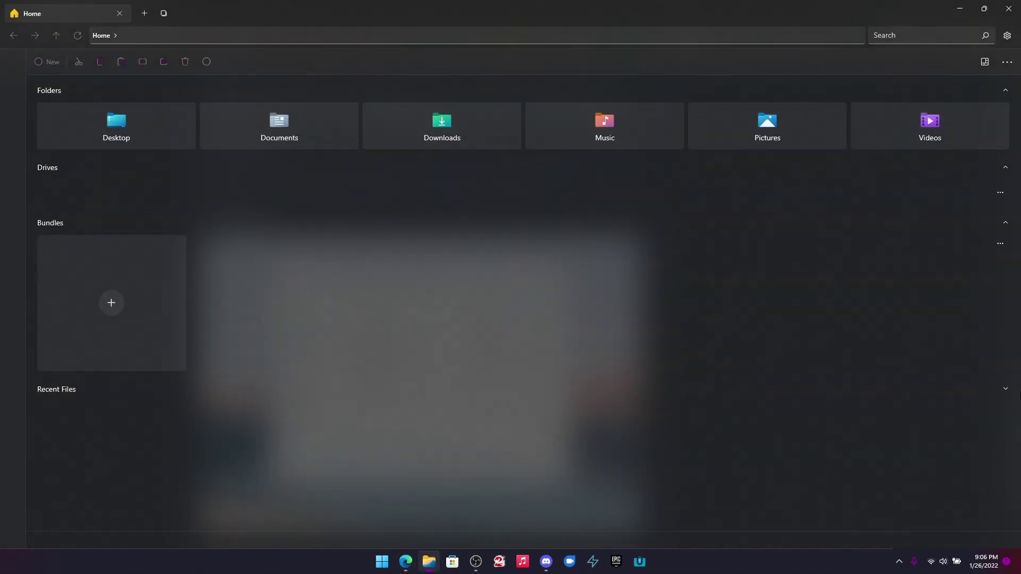
- Collapse the Recent Files section on Home, leaving Local Disk (C:) and the iPhone listed
{"action": "left_click", "coordinate": [1006, 412]}
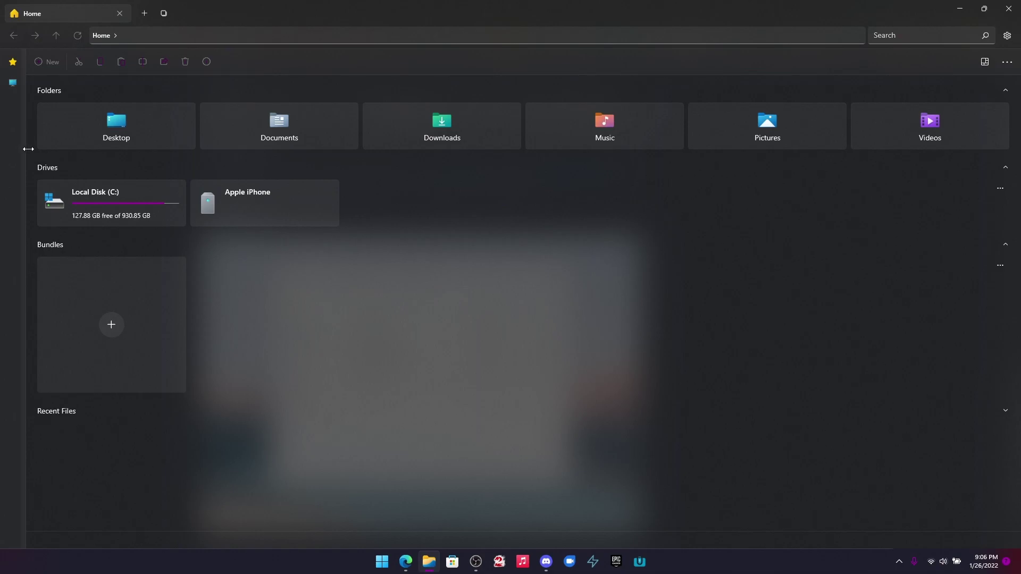
- Open Settings and switch Show library section on under Appearance > Sidebar
{"action": "left_click", "coordinate": [1007, 36]}
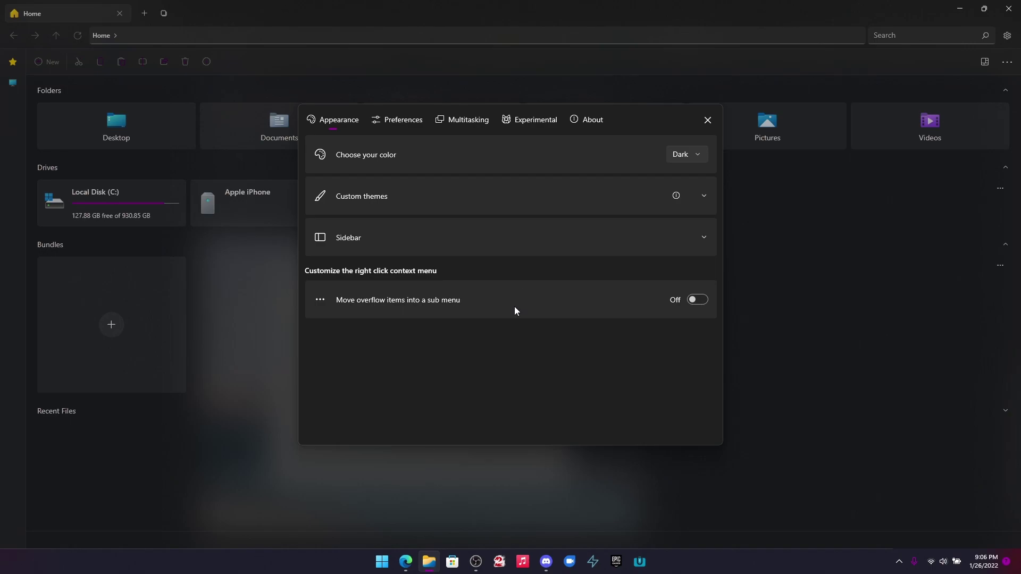
{"action": "left_click", "coordinate": [702, 237]}
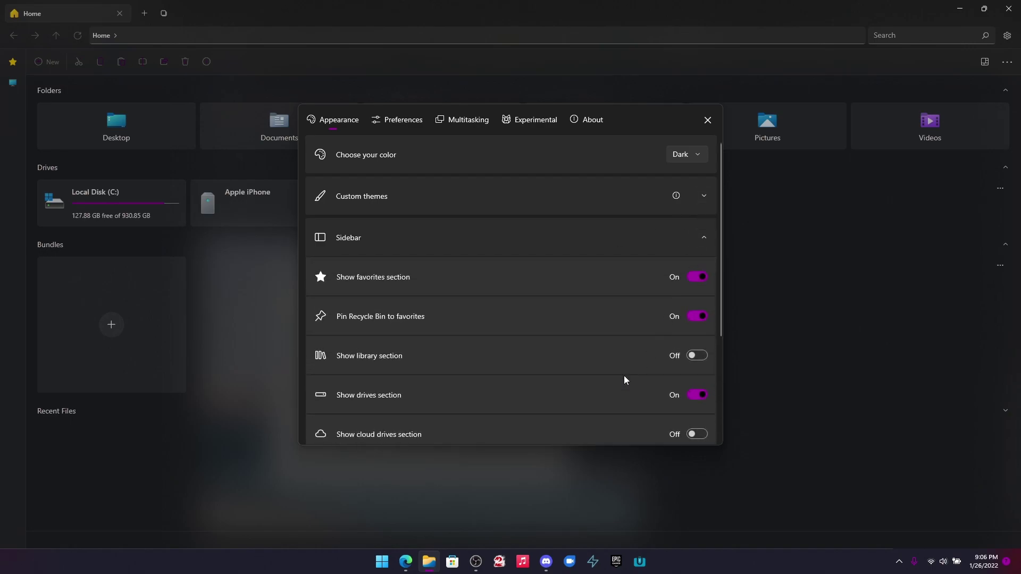
{"action": "scroll", "coordinate": [611, 386], "scroll_direction": "down", "scroll_amount": 1}
{"action": "left_click", "coordinate": [702, 309]}
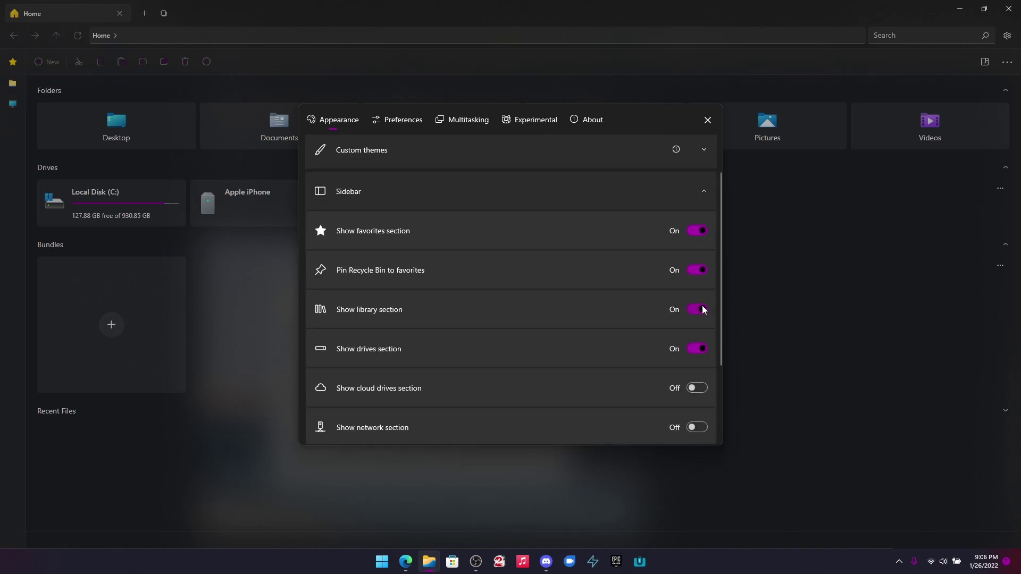
{"action": "scroll", "coordinate": [640, 341], "scroll_direction": "down", "scroll_amount": 2}
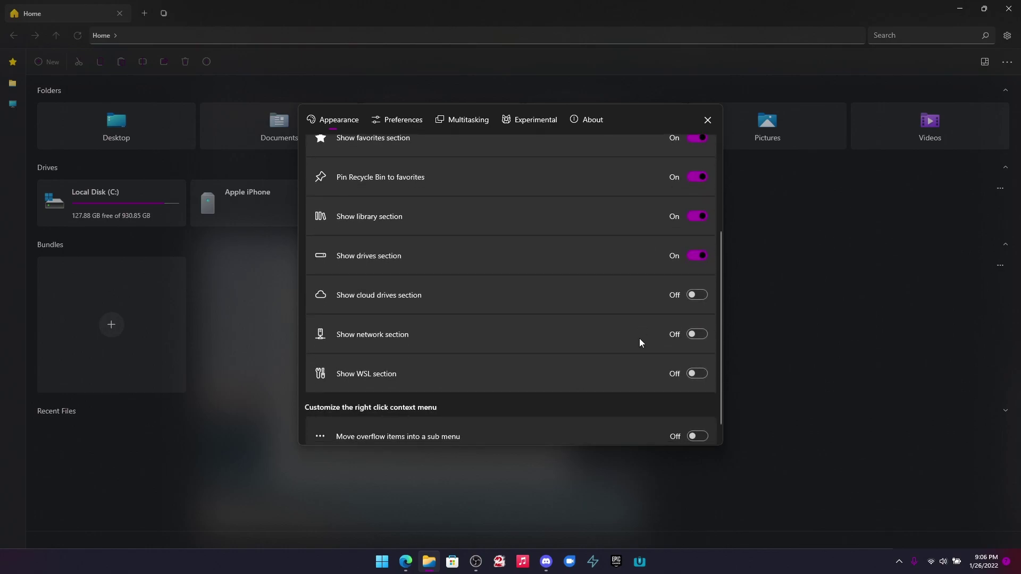
{"action": "scroll", "coordinate": [639, 343], "scroll_direction": "up", "scroll_amount": 3}
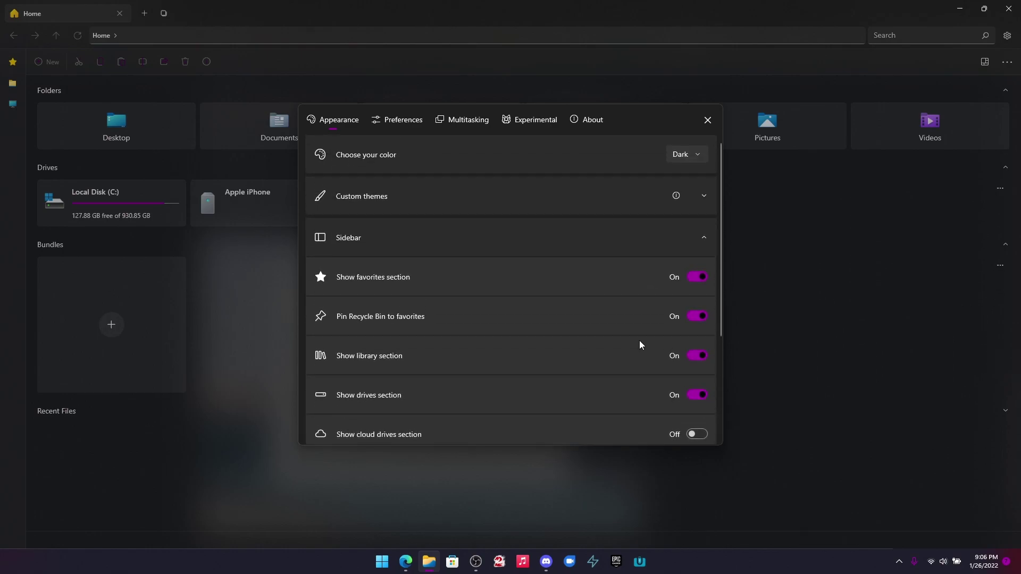
{"action": "scroll", "coordinate": [609, 328], "scroll_direction": "down", "scroll_amount": 1}
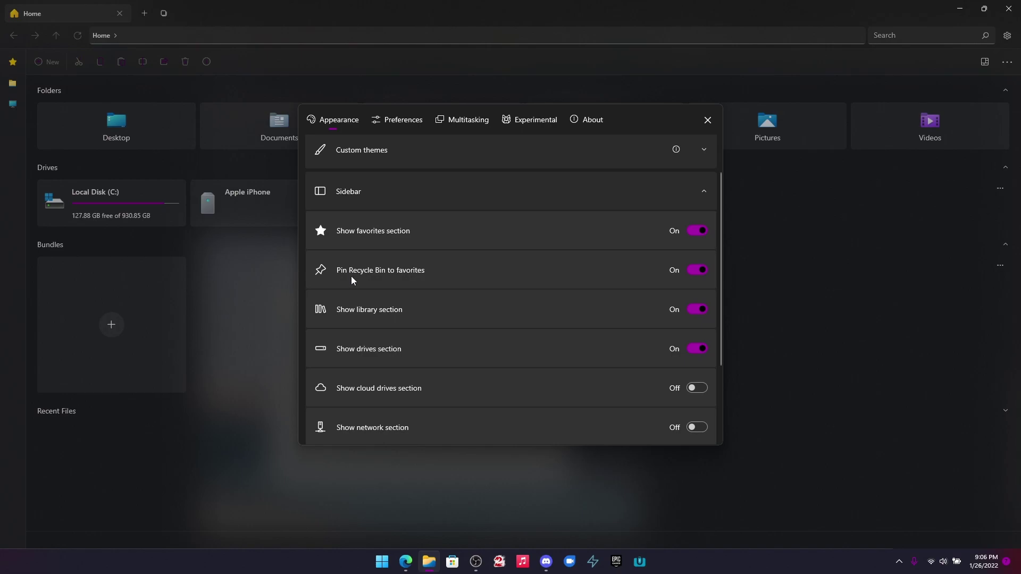
{"action": "scroll", "coordinate": [515, 297], "scroll_direction": "down", "scroll_amount": 1}
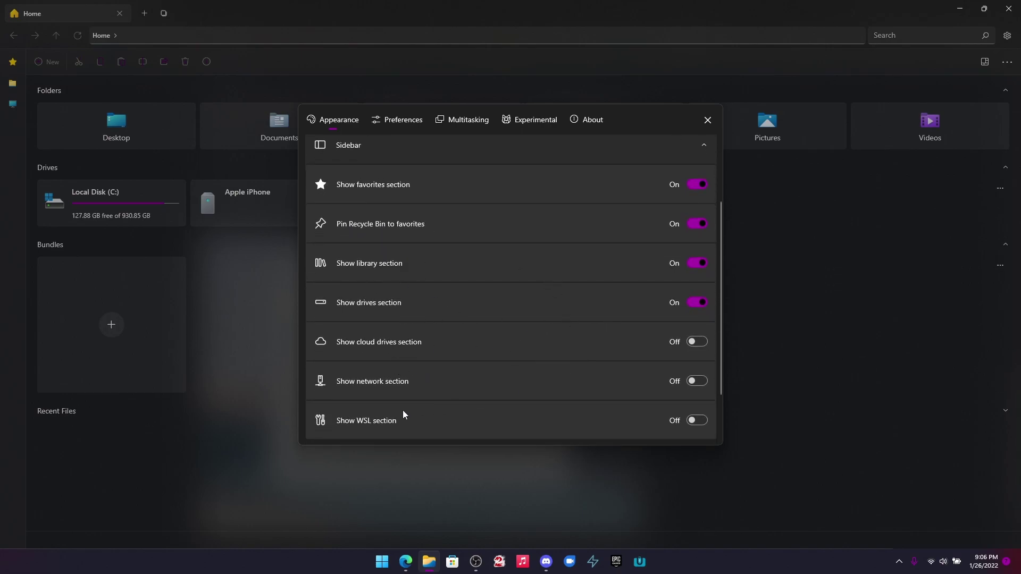
{"action": "scroll", "coordinate": [540, 409], "scroll_direction": "down", "scroll_amount": 1}
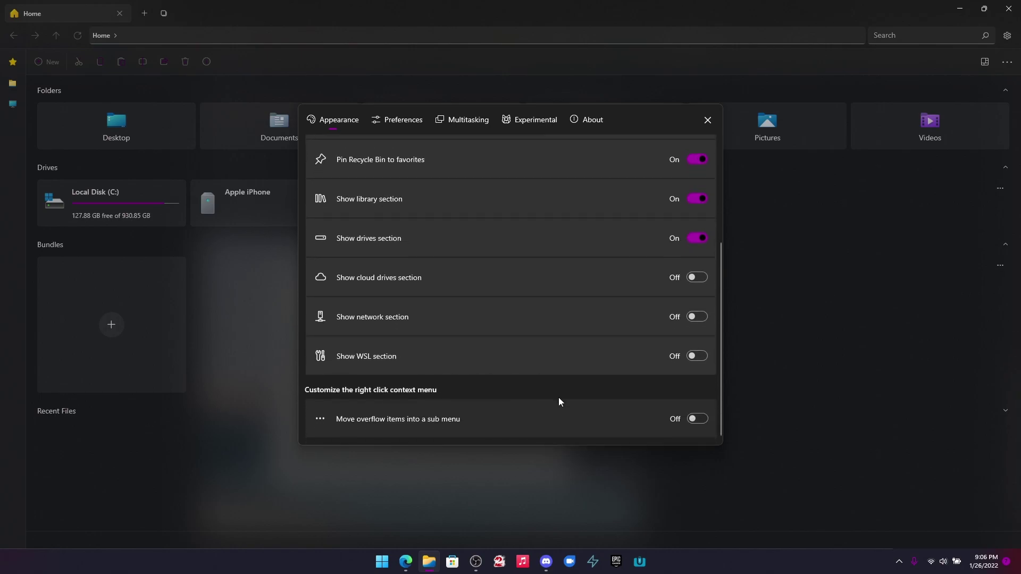
{"action": "scroll", "coordinate": [608, 385], "scroll_direction": "up", "scroll_amount": 3}
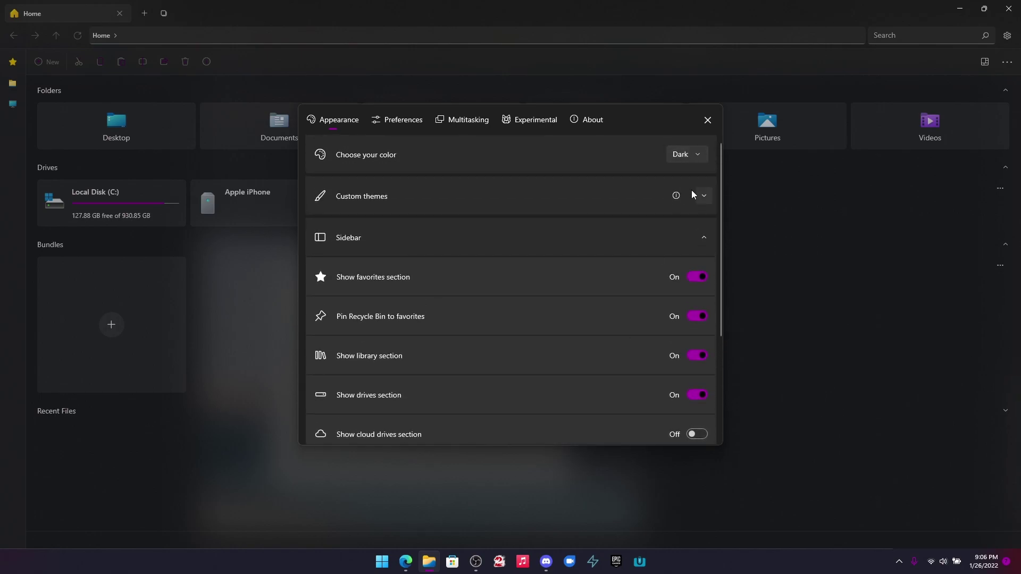
- Expand Custom themes and try Turquoise, Solarized, Red Wave and Nord
{"action": "left_click", "coordinate": [693, 200]}
{"action": "scroll", "coordinate": [328, 385], "scroll_direction": "down", "scroll_amount": 1}
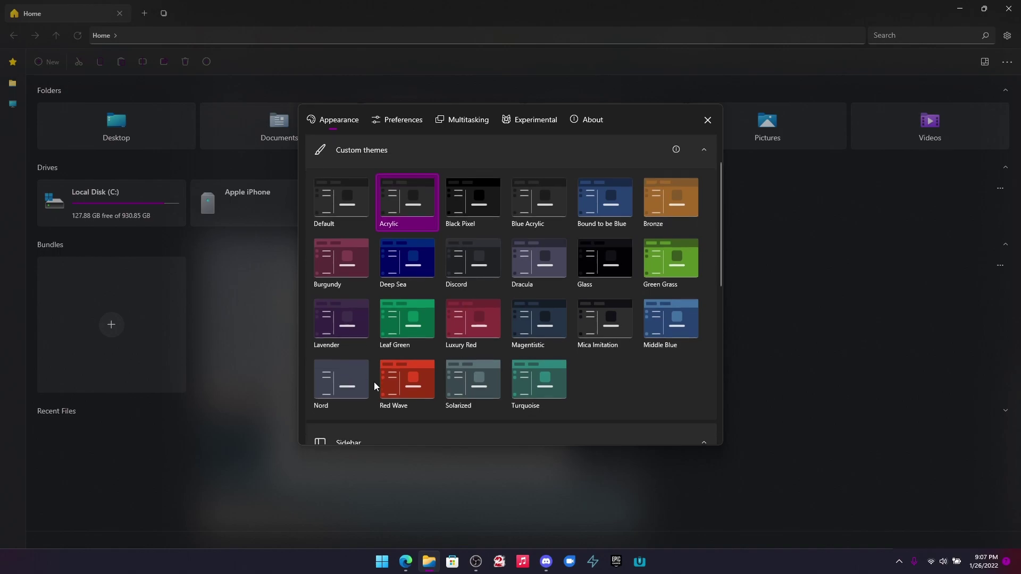
{"action": "left_click", "coordinate": [548, 383]}
{"action": "left_click", "coordinate": [468, 391]}
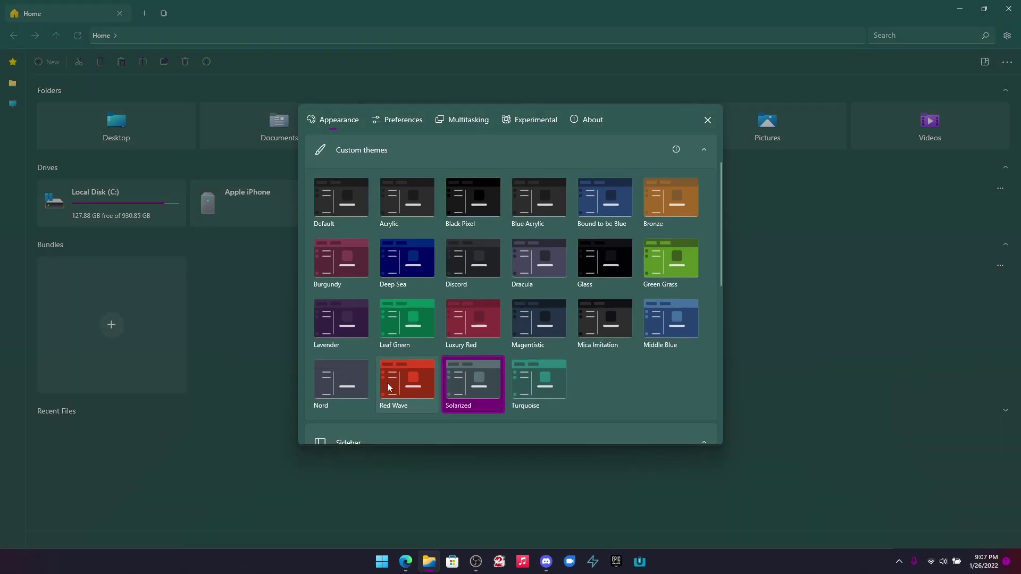
{"action": "left_click", "coordinate": [387, 383]}
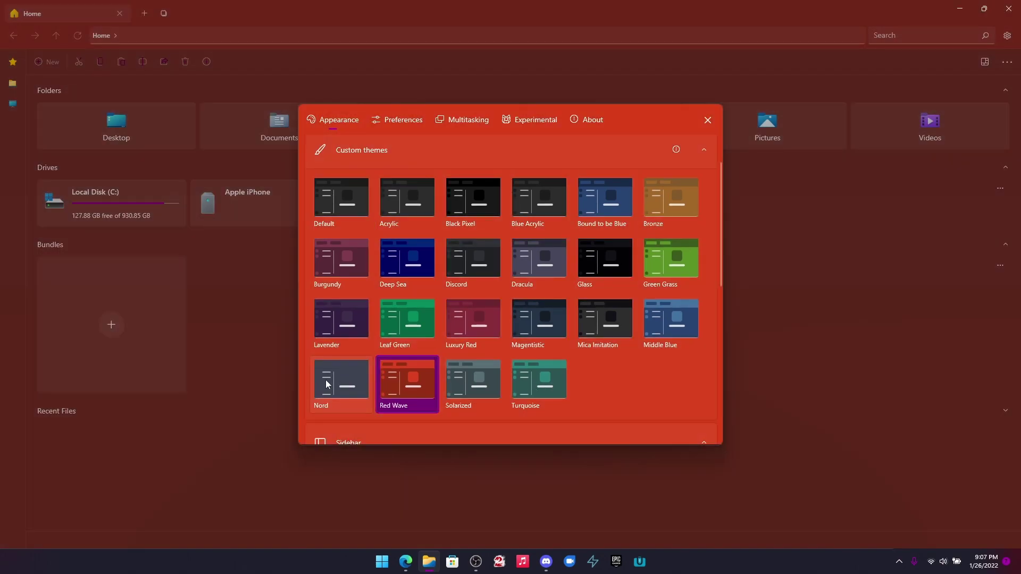
{"action": "left_click", "coordinate": [328, 384]}
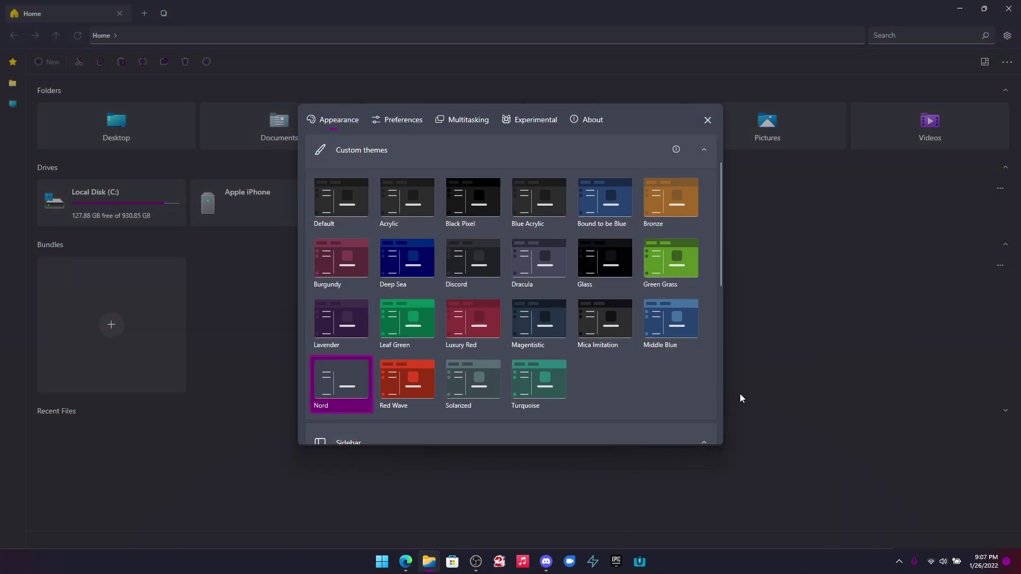
- Try Mica Imitation, Discord and Glass, then settle on the Acrylic theme
{"action": "left_click", "coordinate": [614, 332]}
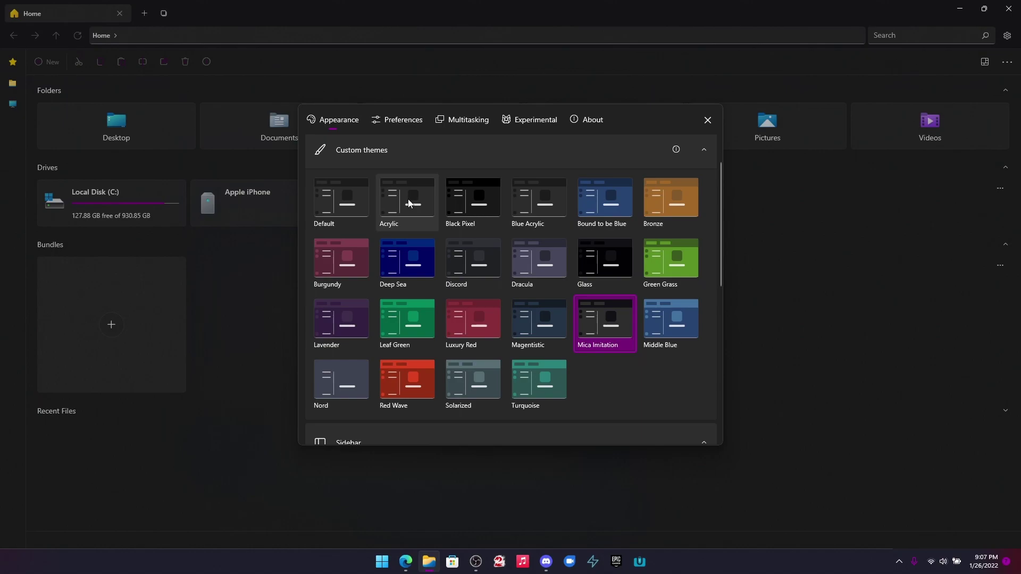
{"action": "left_click", "coordinate": [481, 269]}
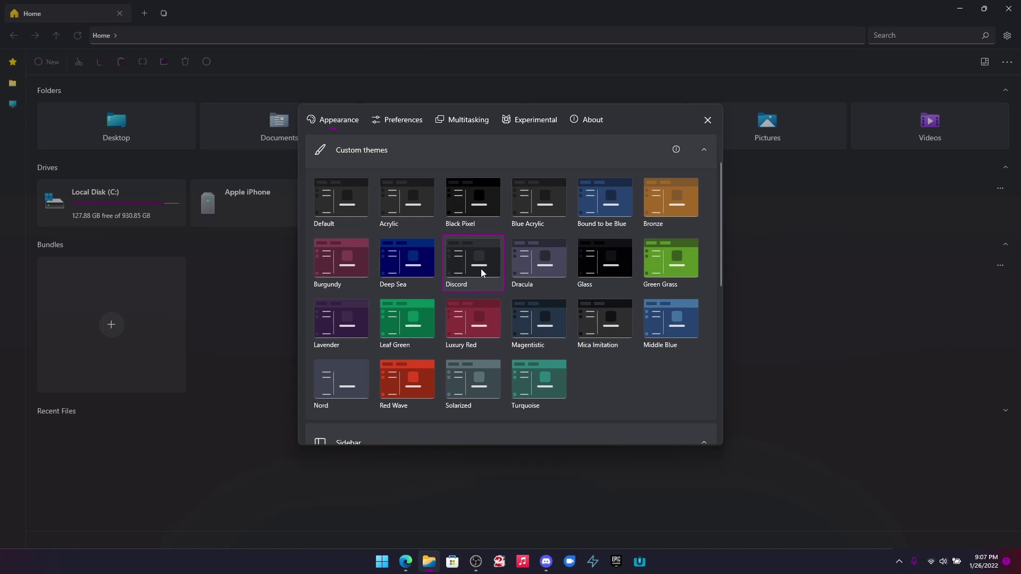
{"action": "left_click", "coordinate": [634, 248]}
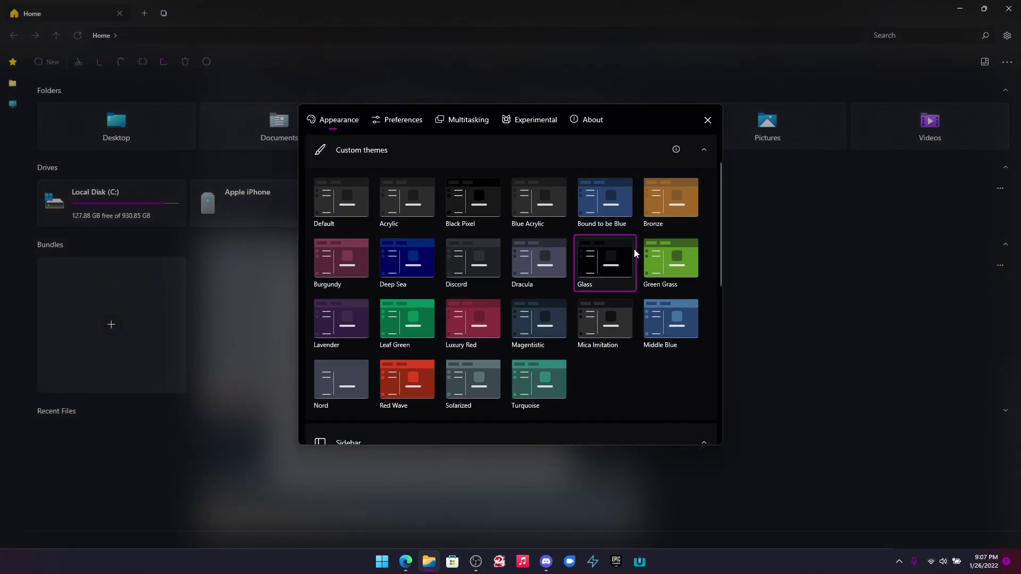
{"action": "left_click", "coordinate": [425, 209]}
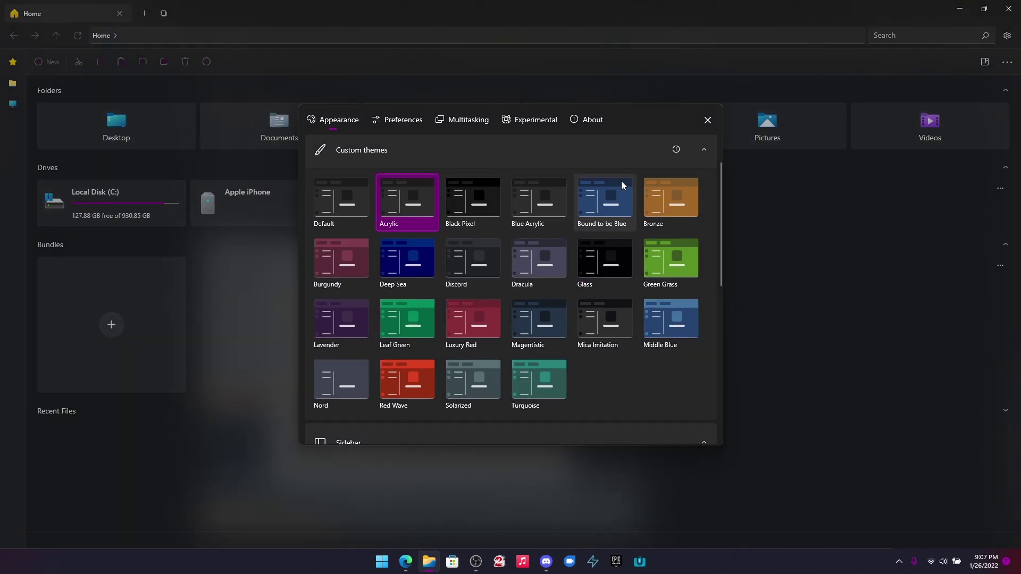
- In Preferences, review the date format choices and keep Windows Terminal as the terminal app
{"action": "left_click", "coordinate": [407, 122]}
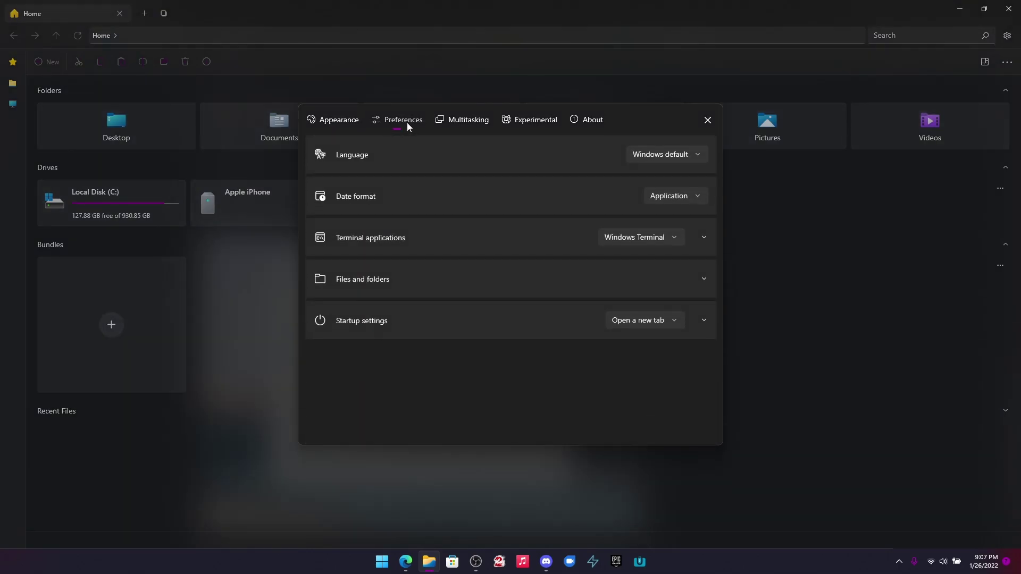
{"action": "left_click", "coordinate": [692, 200]}
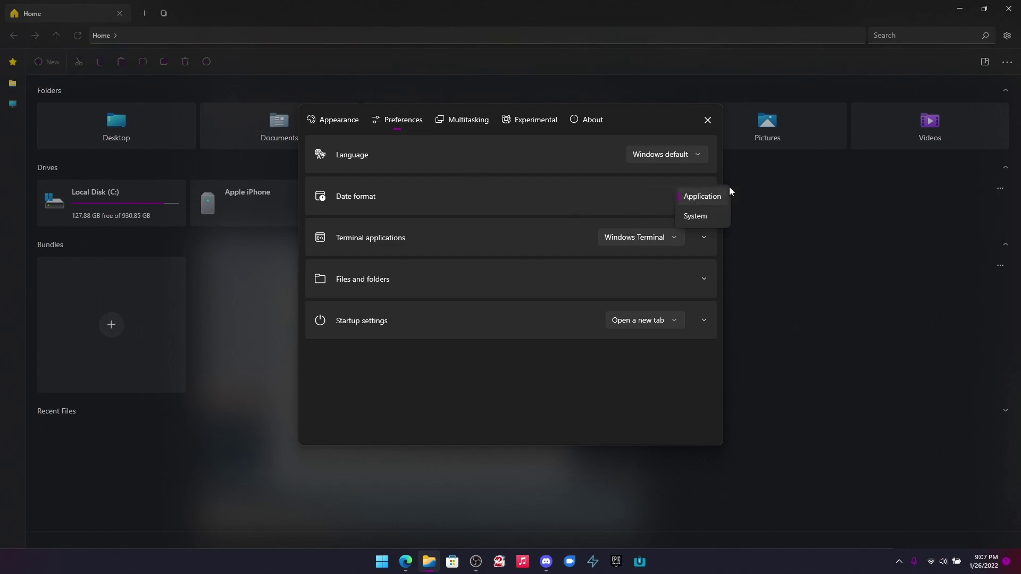
{"action": "left_click", "coordinate": [449, 420]}
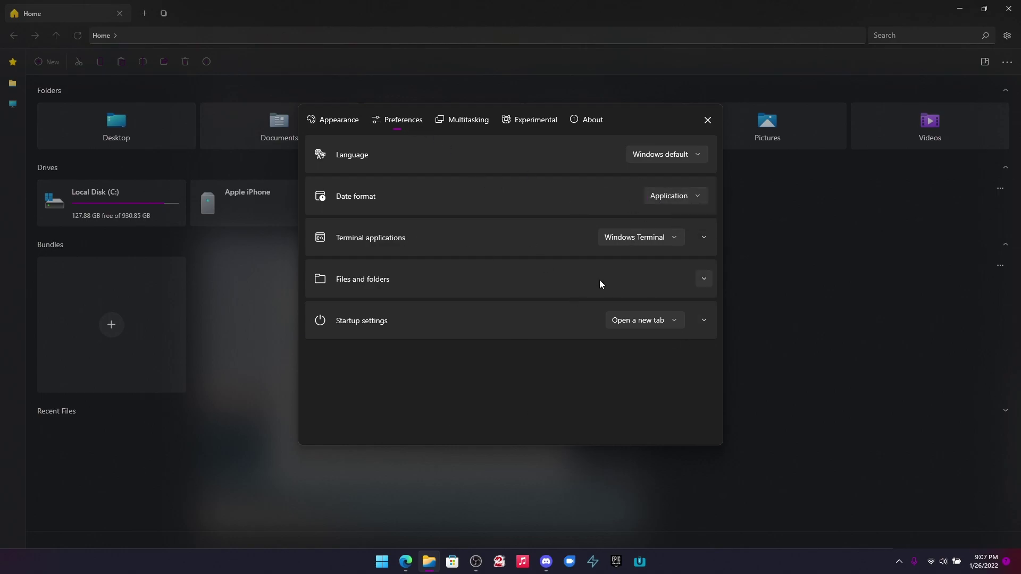
{"action": "left_click", "coordinate": [677, 238]}
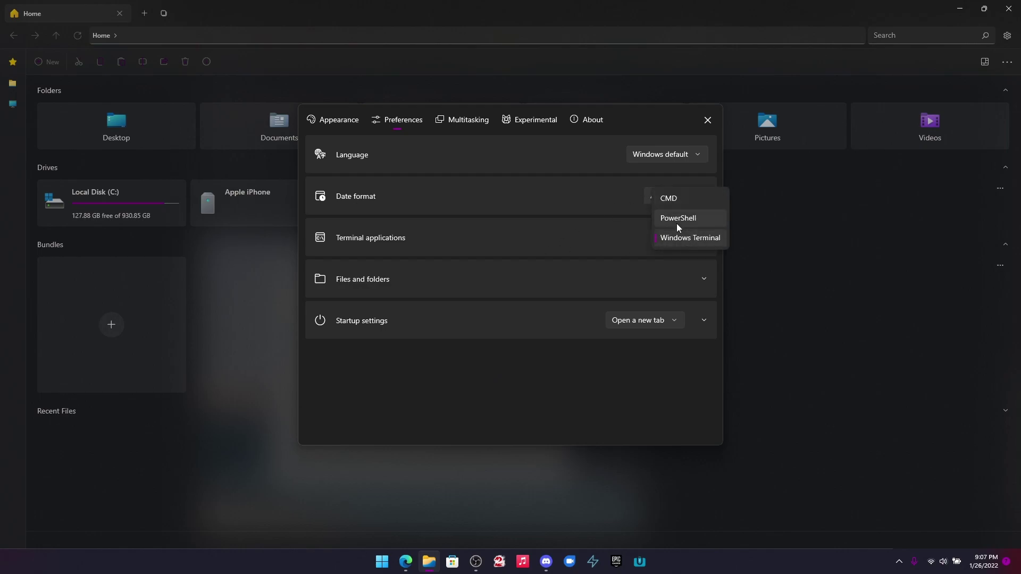
{"action": "left_click", "coordinate": [666, 238]}
{"action": "left_click", "coordinate": [702, 238]}
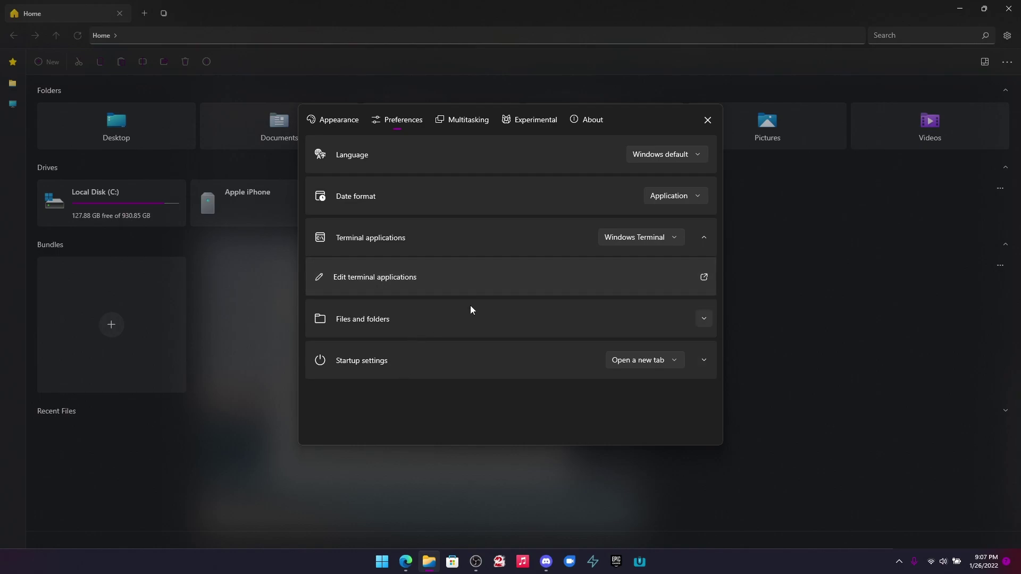
- Expand Files and folders and keep the startup setting on Open a new tab
{"action": "left_click", "coordinate": [699, 321]}
{"action": "scroll", "coordinate": [642, 335], "scroll_direction": "down", "scroll_amount": 3}
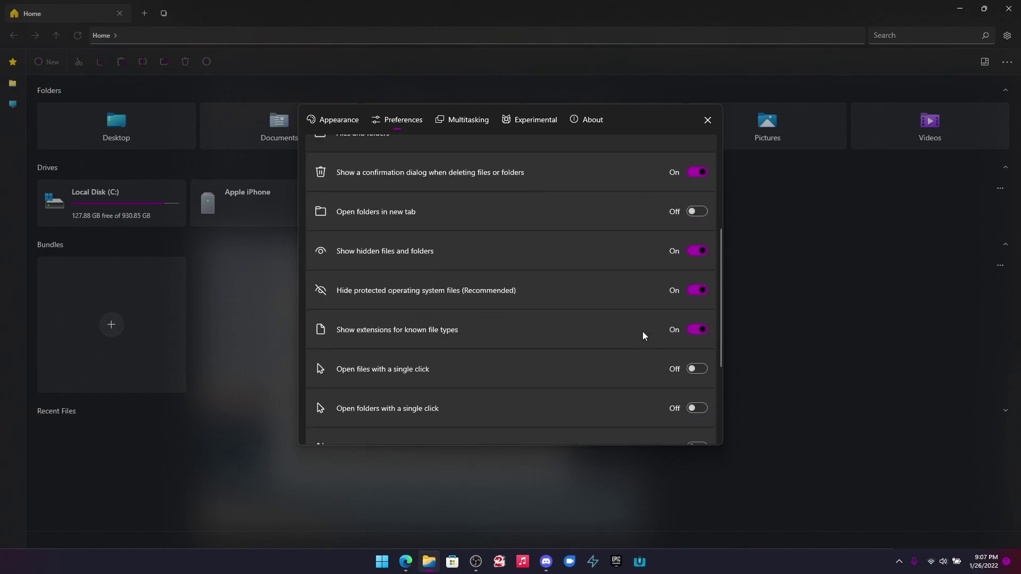
{"action": "scroll", "coordinate": [643, 331], "scroll_direction": "down", "scroll_amount": 2}
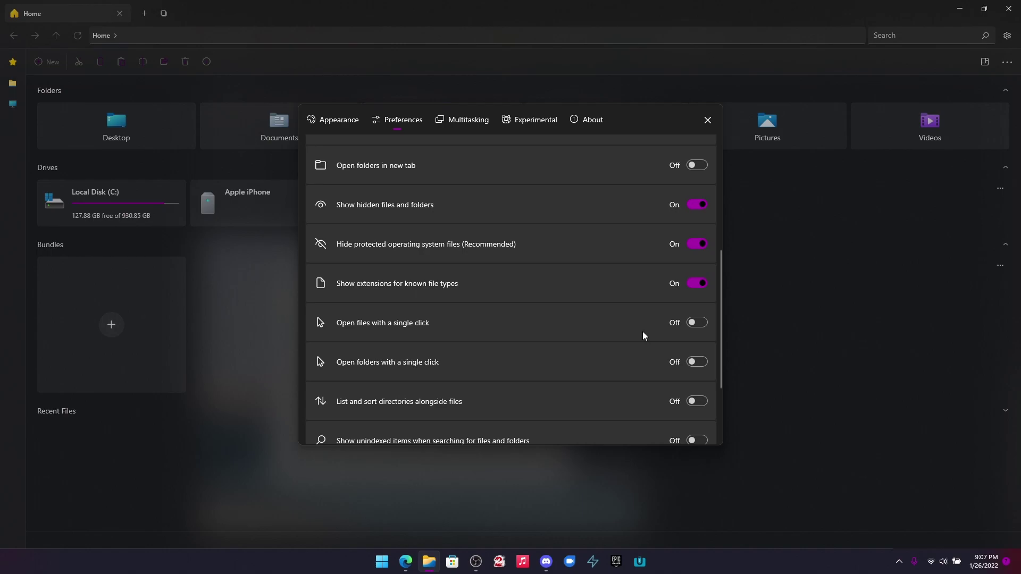
{"action": "scroll", "coordinate": [643, 336], "scroll_direction": "down", "scroll_amount": 1}
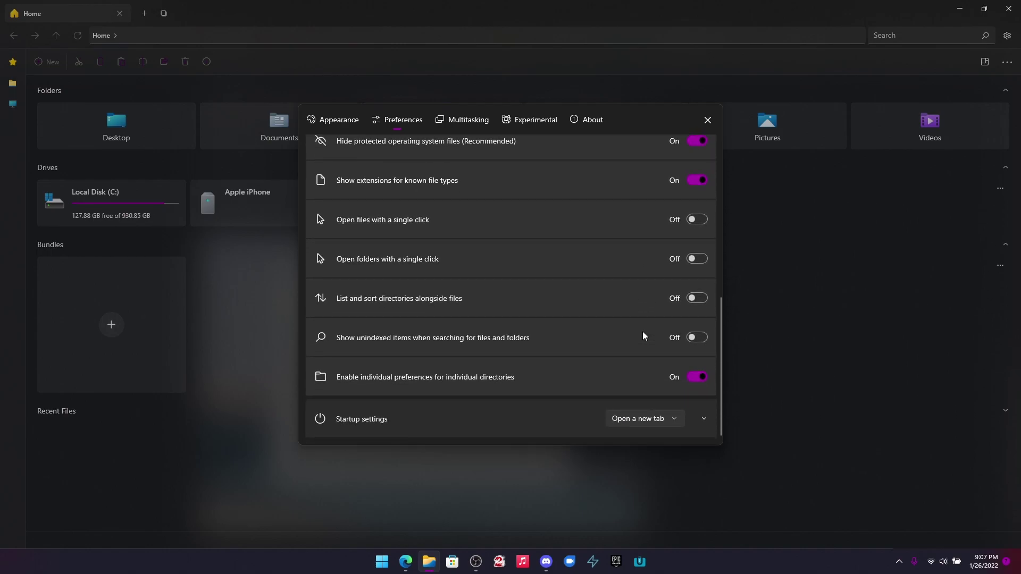
{"action": "left_click", "coordinate": [677, 420]}
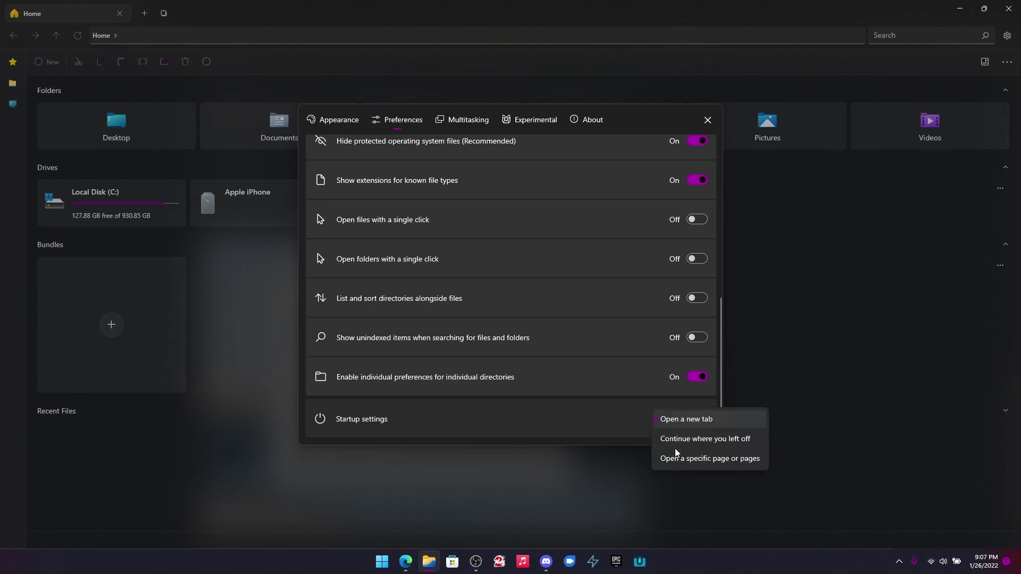
{"action": "left_click", "coordinate": [697, 420]}
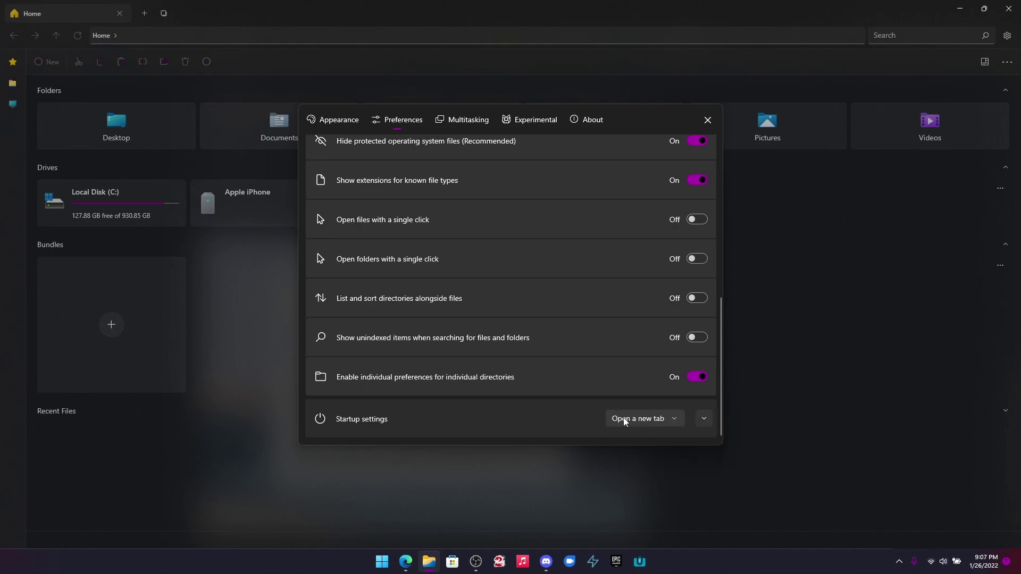
- Browse Multitasking and Experimental, expand Enable file tags, then view About showing version 2.1.2.0
{"action": "left_click", "coordinate": [453, 121]}
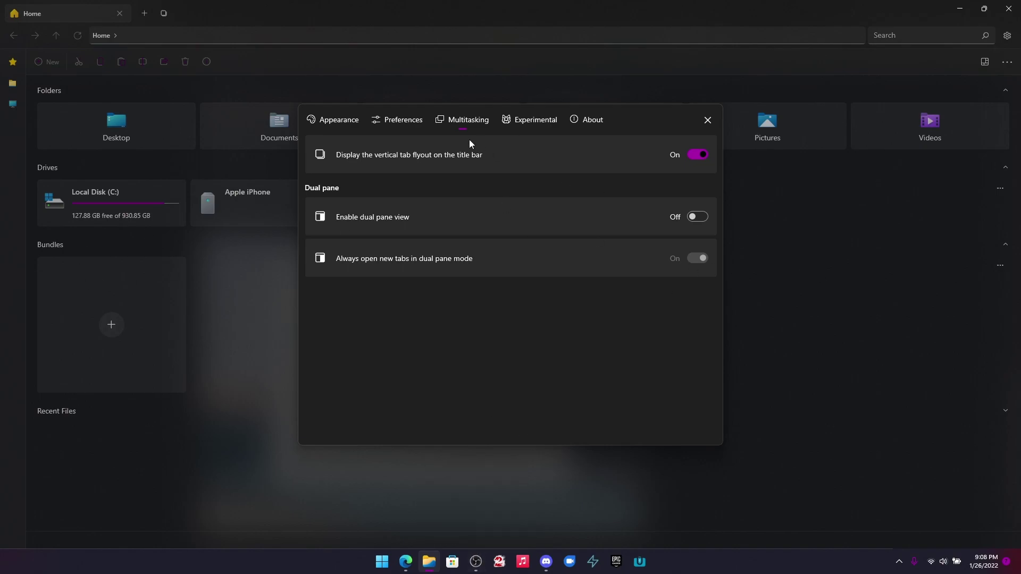
{"action": "left_click", "coordinate": [512, 121]}
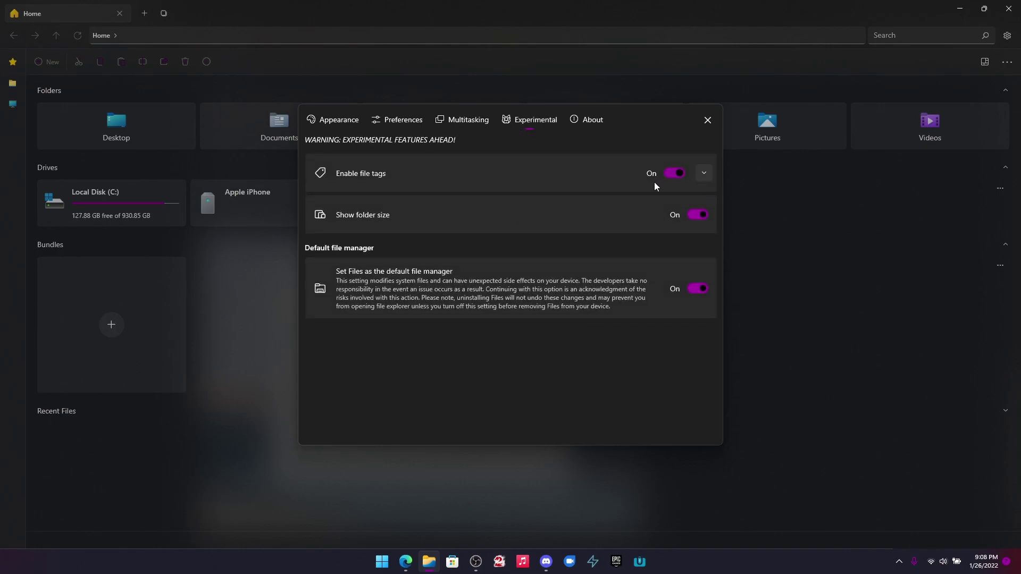
{"action": "left_click", "coordinate": [703, 174]}
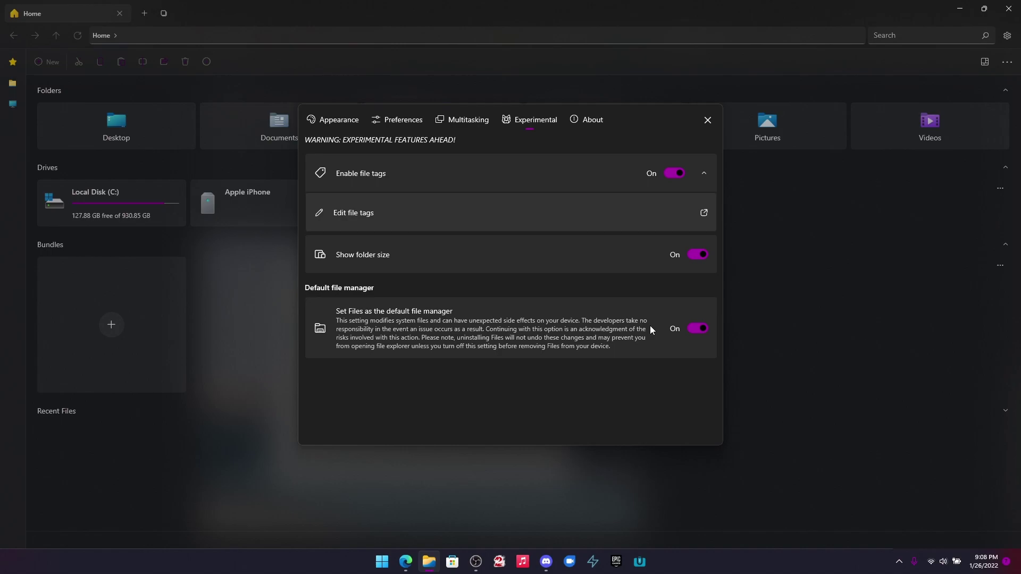
{"action": "left_click", "coordinate": [585, 123]}
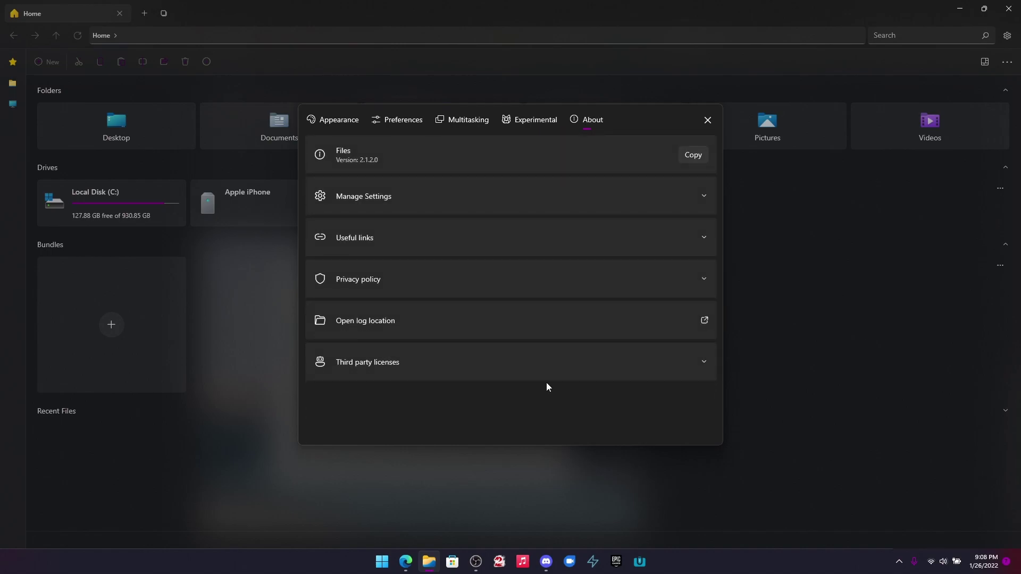
- Go back to the Appearance tab showing the Dark colour and custom theme options
{"action": "left_click", "coordinate": [341, 122]}
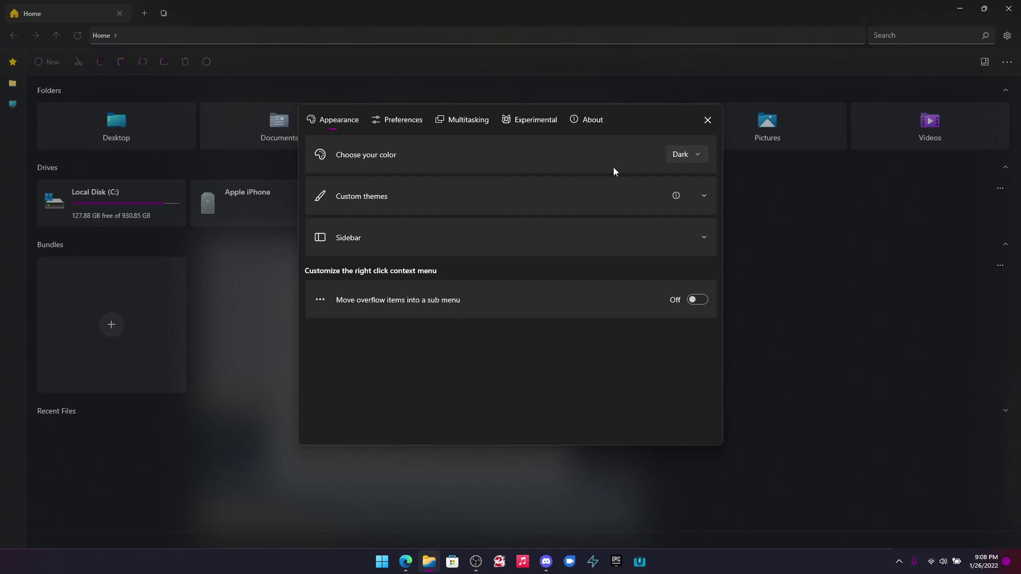
- Switch the app colour to Light, then back to Dark
{"action": "left_click", "coordinate": [679, 156]}
{"action": "left_click", "coordinate": [699, 137]}
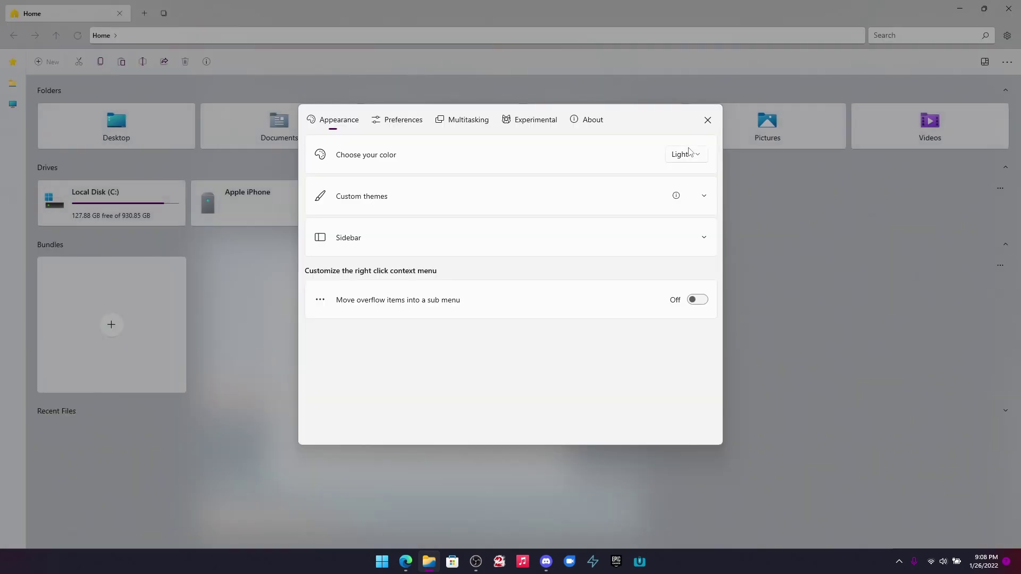
{"action": "left_click", "coordinate": [681, 158]}
{"action": "left_click", "coordinate": [688, 175]}
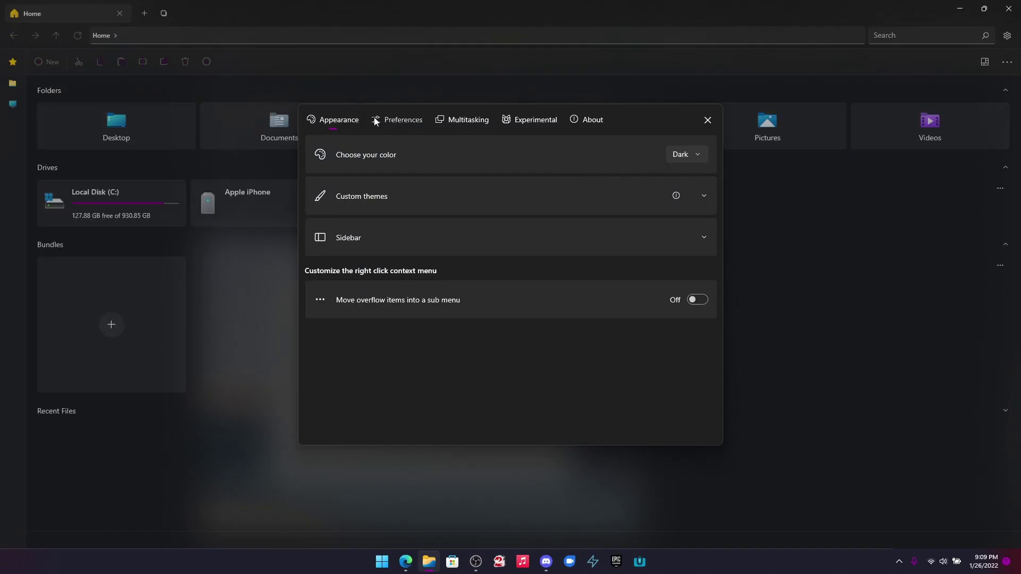
- Return to Appearance and expand the Sidebar section options to review them
{"action": "left_click", "coordinate": [415, 122]}
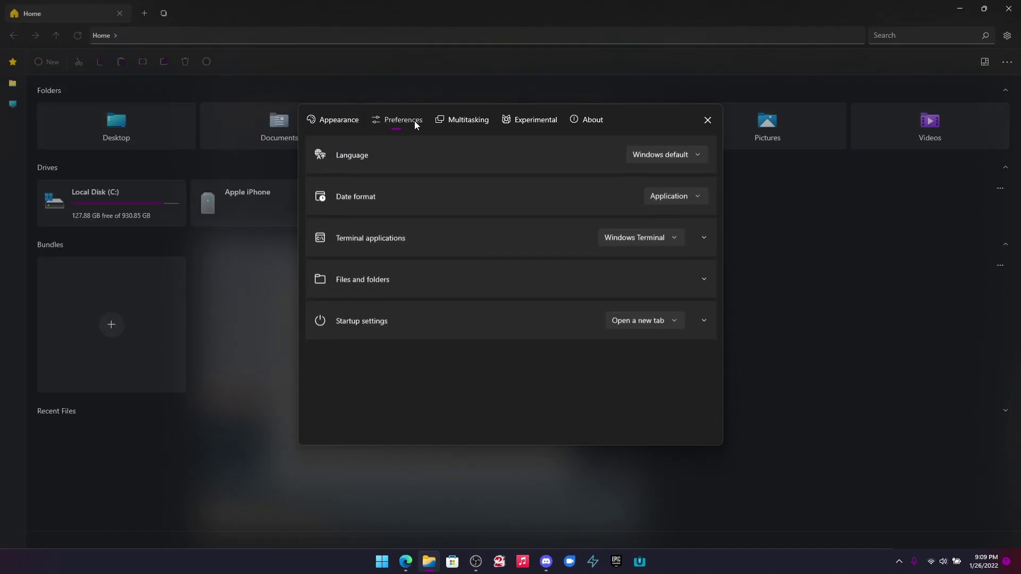
{"action": "left_click", "coordinate": [360, 125]}
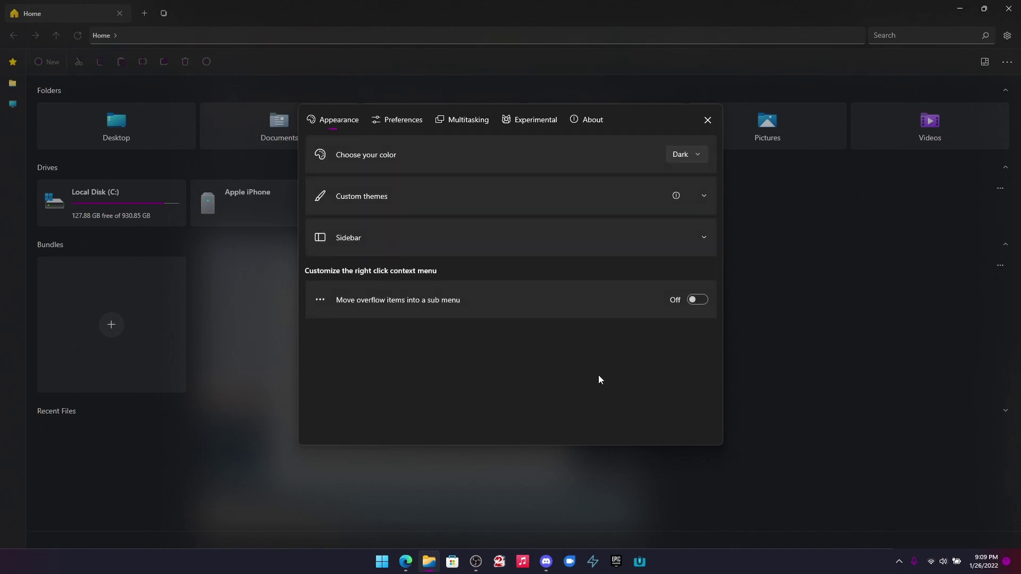
{"action": "left_click", "coordinate": [378, 246]}
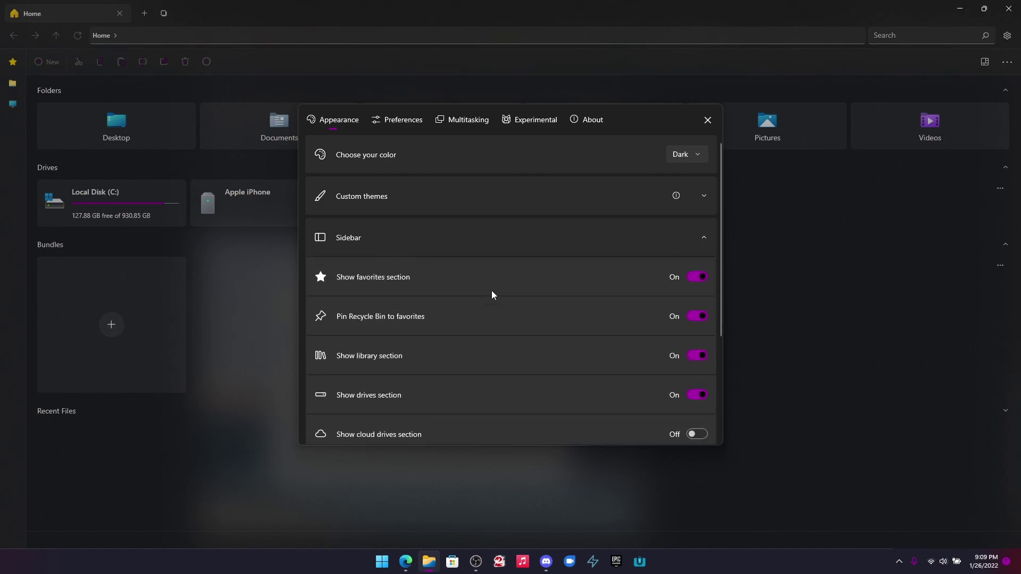
{"action": "scroll", "coordinate": [545, 347], "scroll_direction": "down", "scroll_amount": 3}
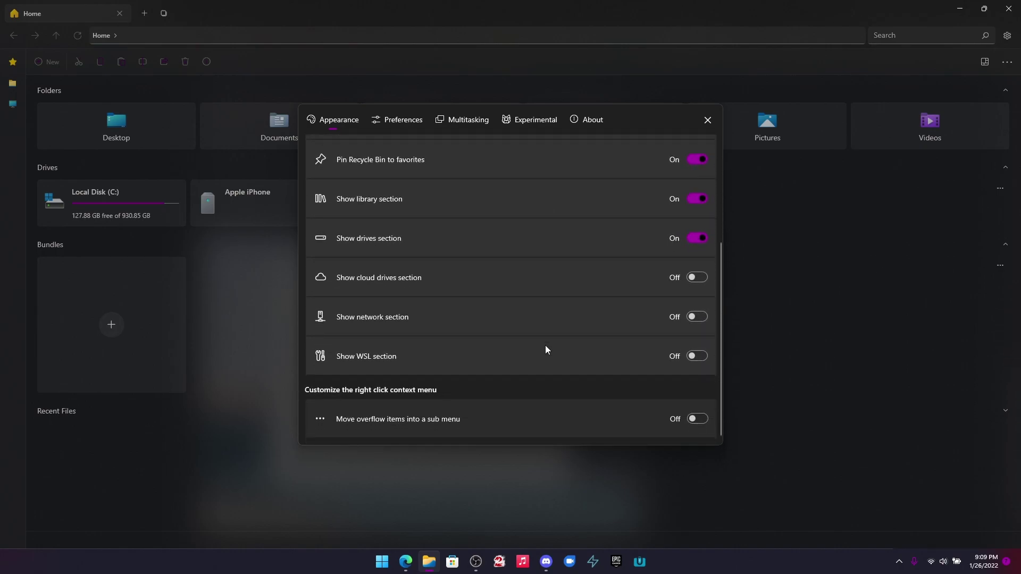
{"action": "scroll", "coordinate": [546, 349], "scroll_direction": "up", "scroll_amount": 3}
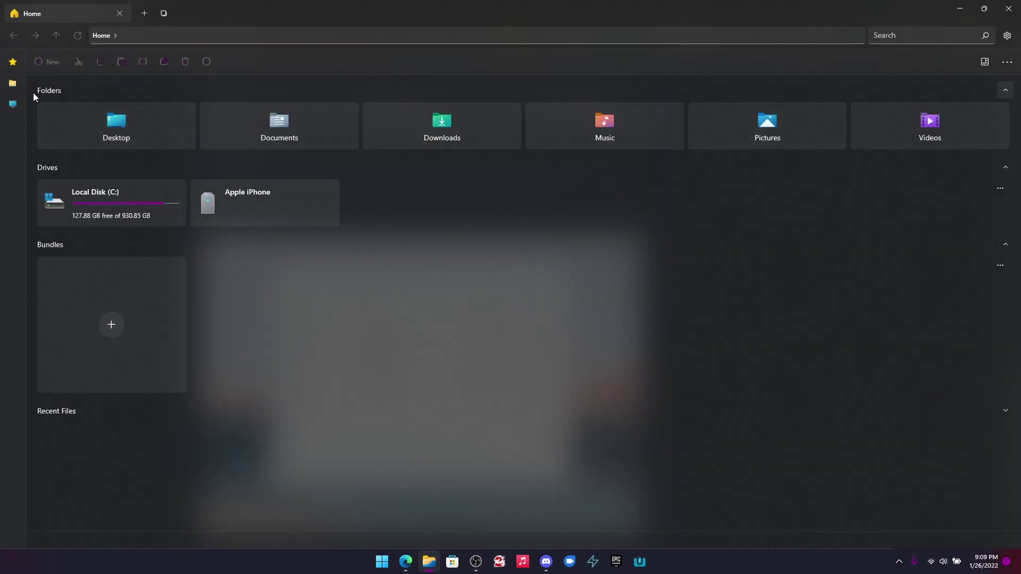
{"action": "left_click", "coordinate": [1008, 62]}
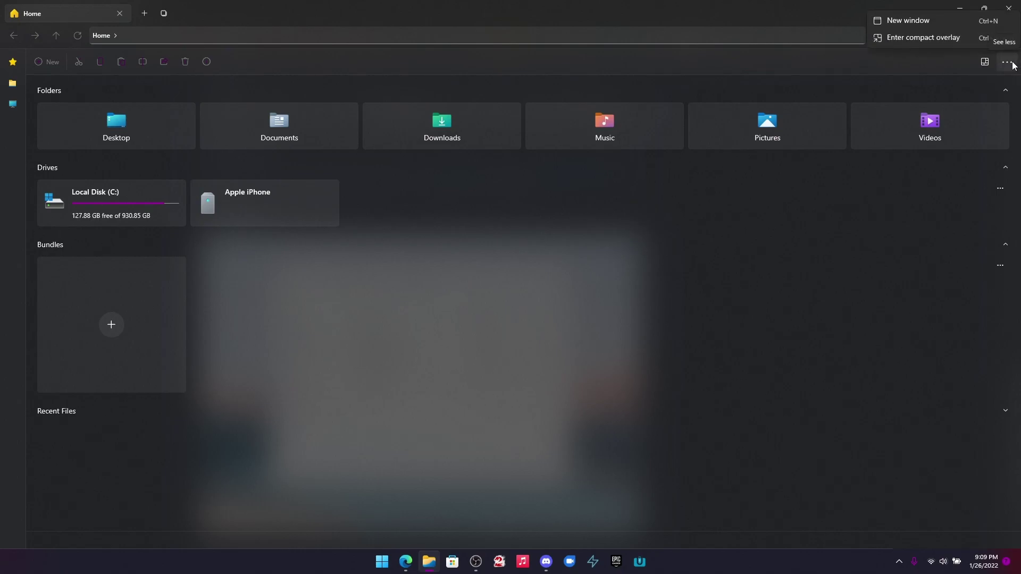
{"action": "left_click", "coordinate": [1013, 64]}
{"action": "left_click", "coordinate": [982, 66]}
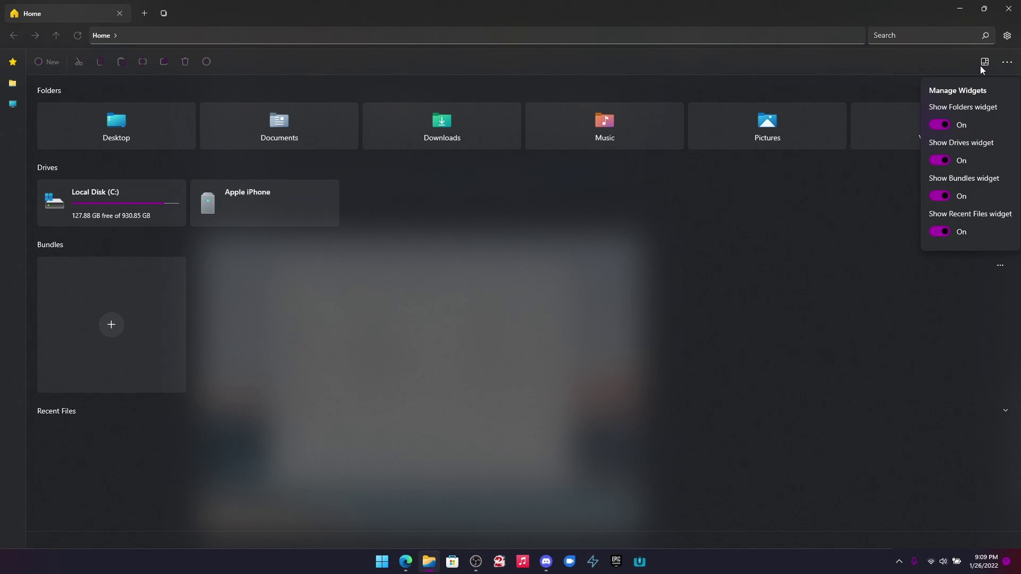
{"action": "left_click", "coordinate": [982, 64]}
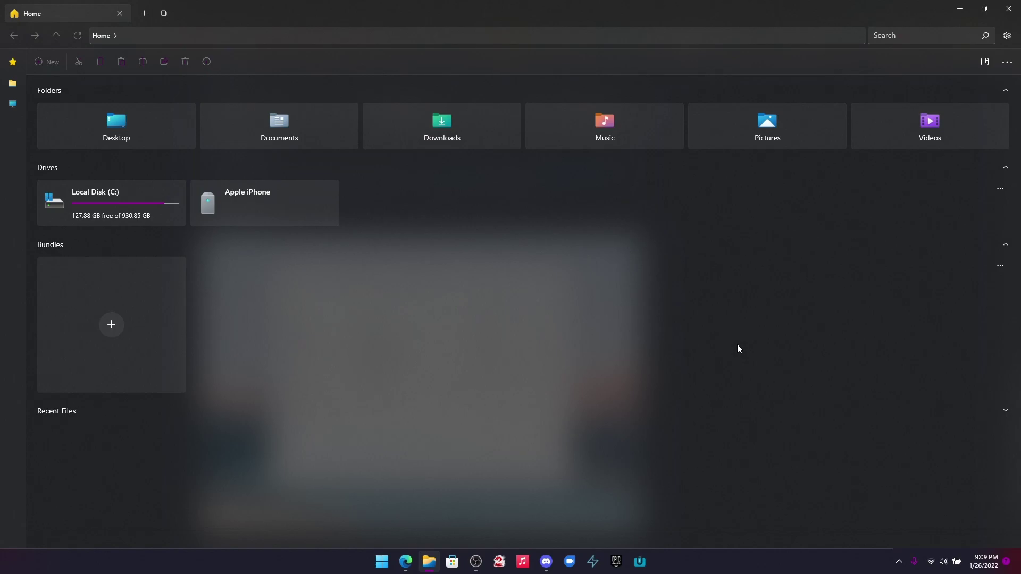
- Add three new Home tabs for four tabs in total
{"action": "left_click", "coordinate": [144, 13]}
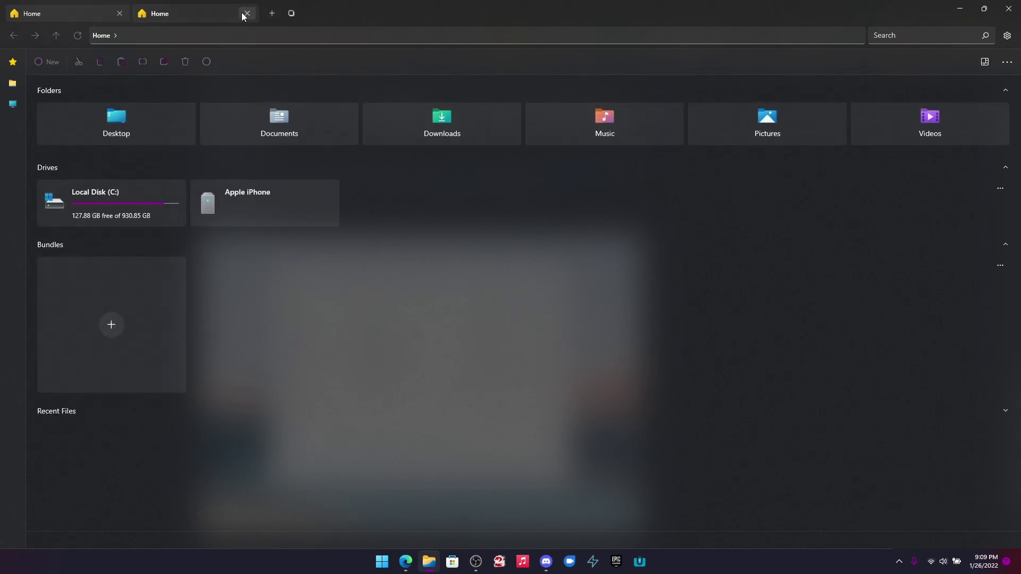
{"action": "left_click", "coordinate": [267, 15]}
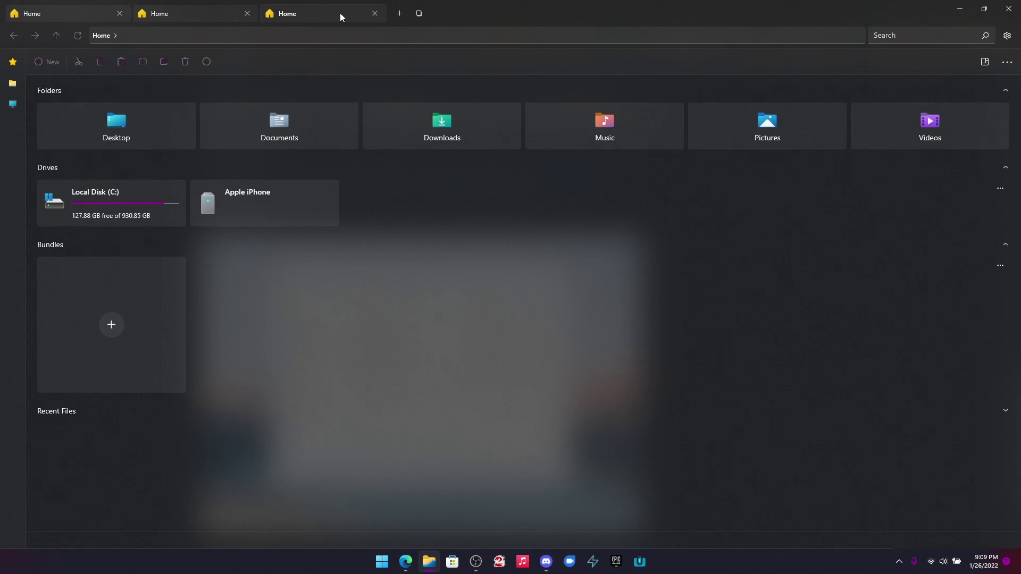
{"action": "left_click", "coordinate": [398, 14]}
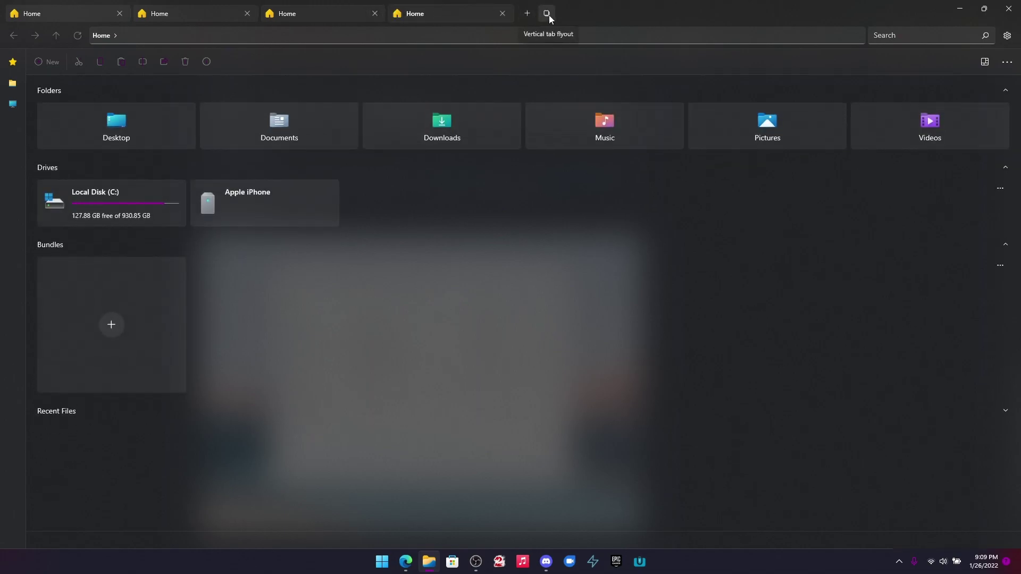
- Switch to the first Home tab from the open tabs list, then close the list
{"action": "left_click", "coordinate": [547, 13]}
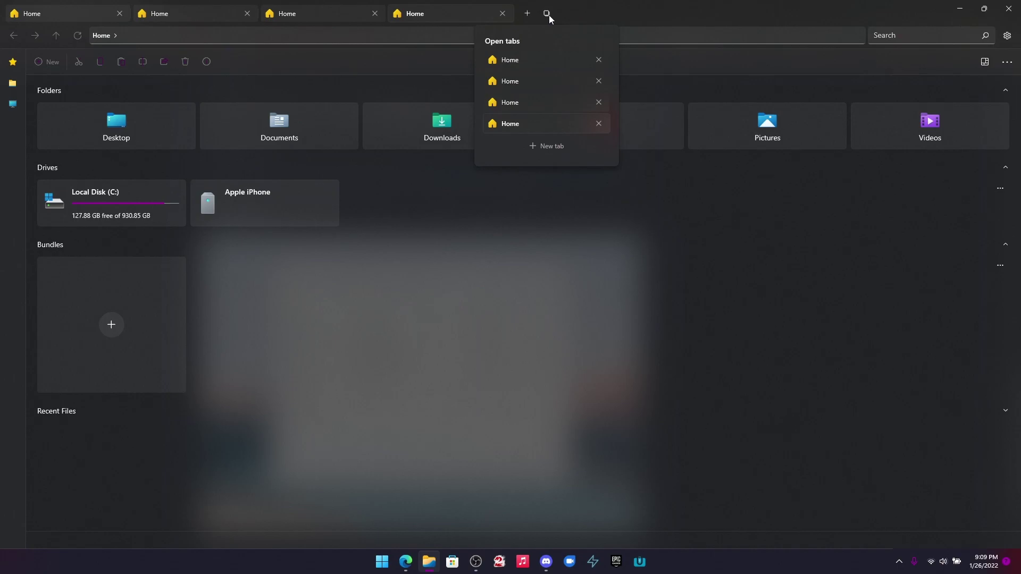
{"action": "left_click", "coordinate": [548, 14]}
{"action": "left_click", "coordinate": [548, 14]}
{"action": "left_click", "coordinate": [536, 60]}
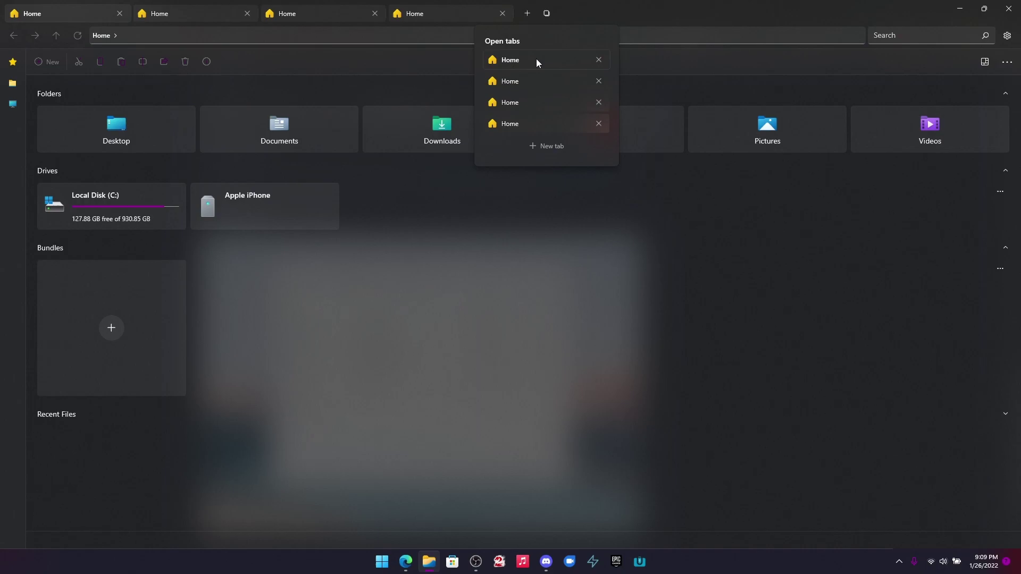
{"action": "left_click", "coordinate": [592, 336]}
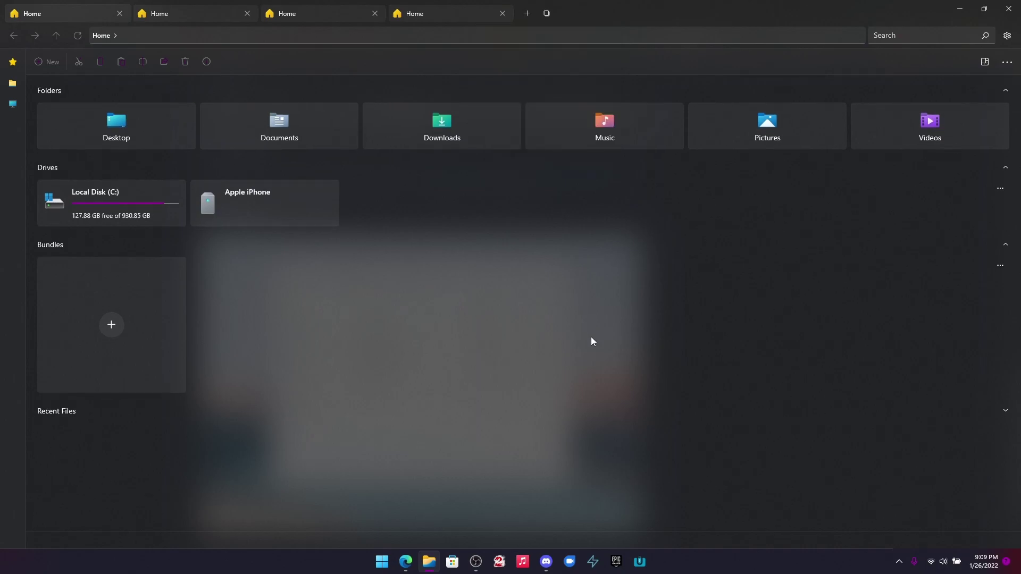